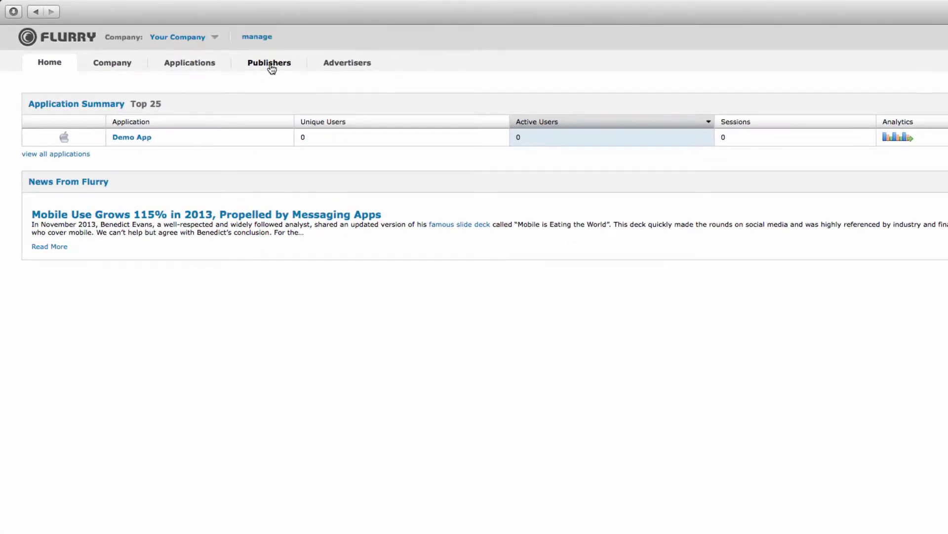
Step: Open the publisher inventory's ad spaces and start a new ad space
left_click(271, 66)
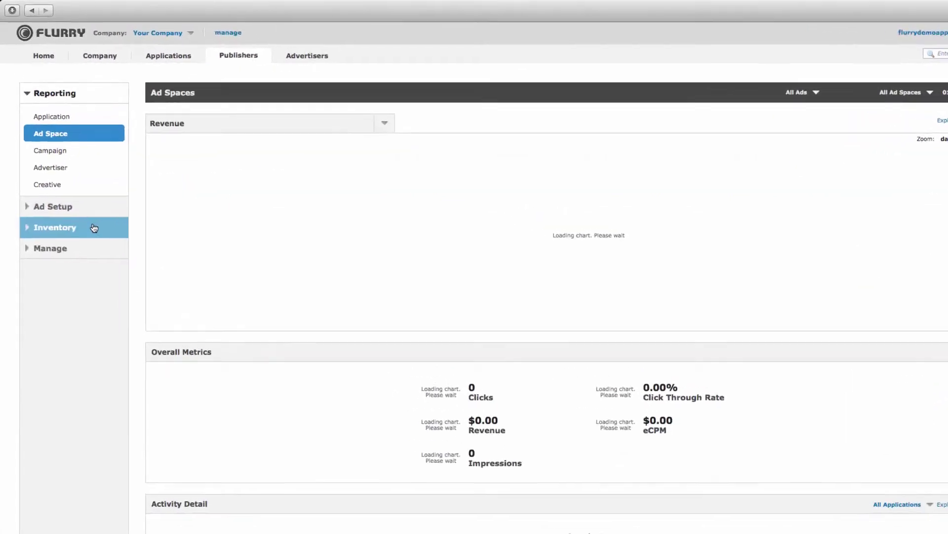
left_click(94, 228)
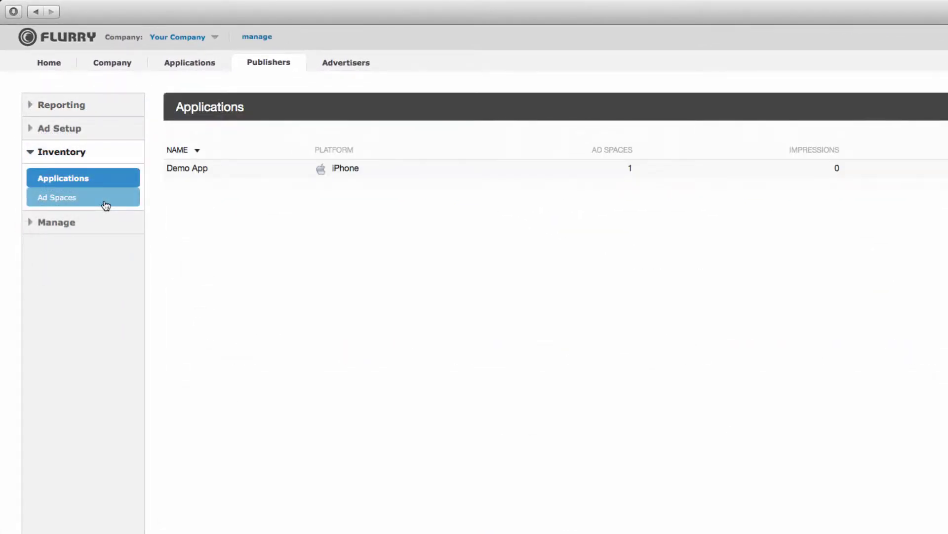
left_click(106, 205)
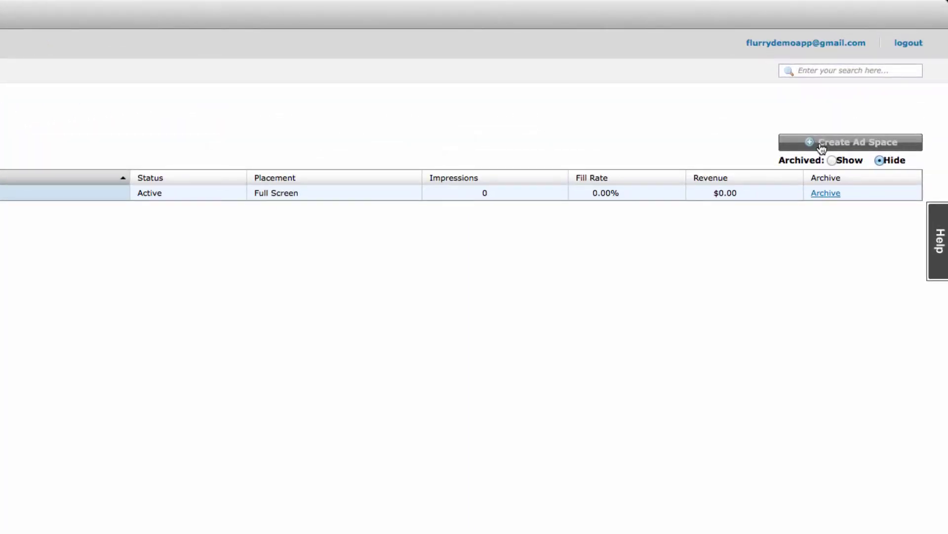
left_click(822, 143)
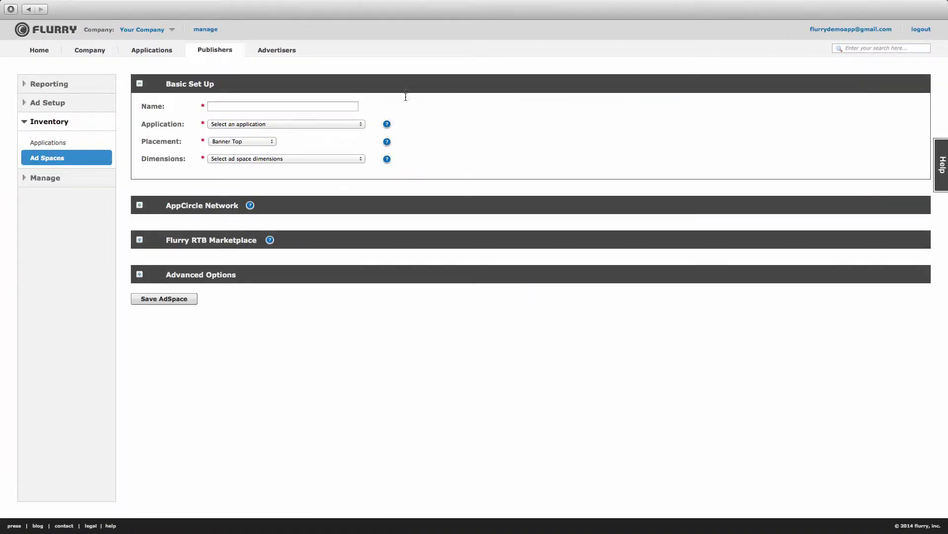
Step: Name the ad space "Video Ad Space", assign it to Demo App with Full Screen placement, and save it
left_click(233, 106)
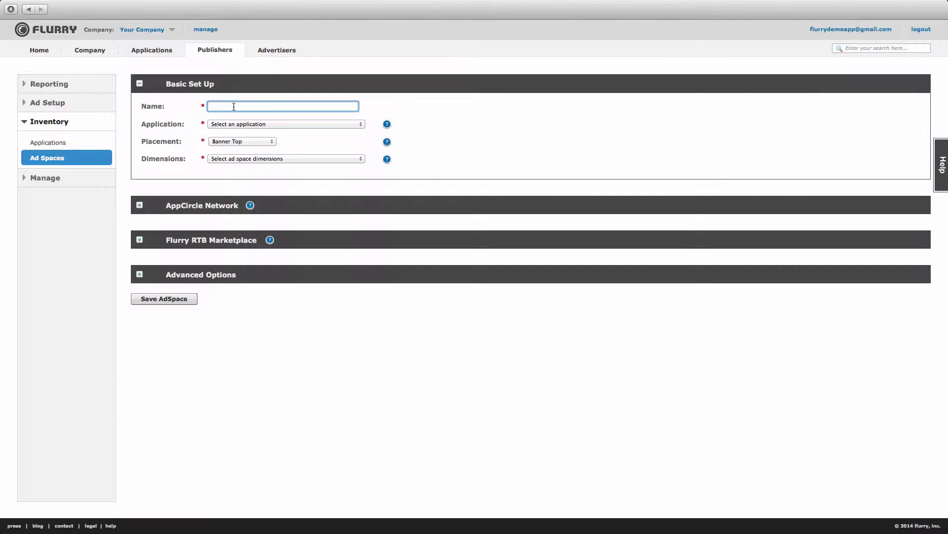
type("Video")
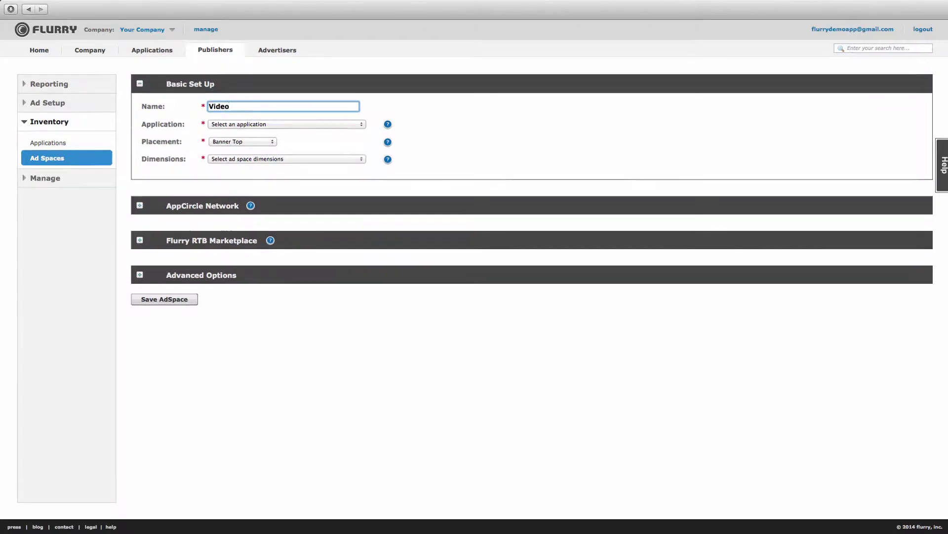
type(" Ad Space")
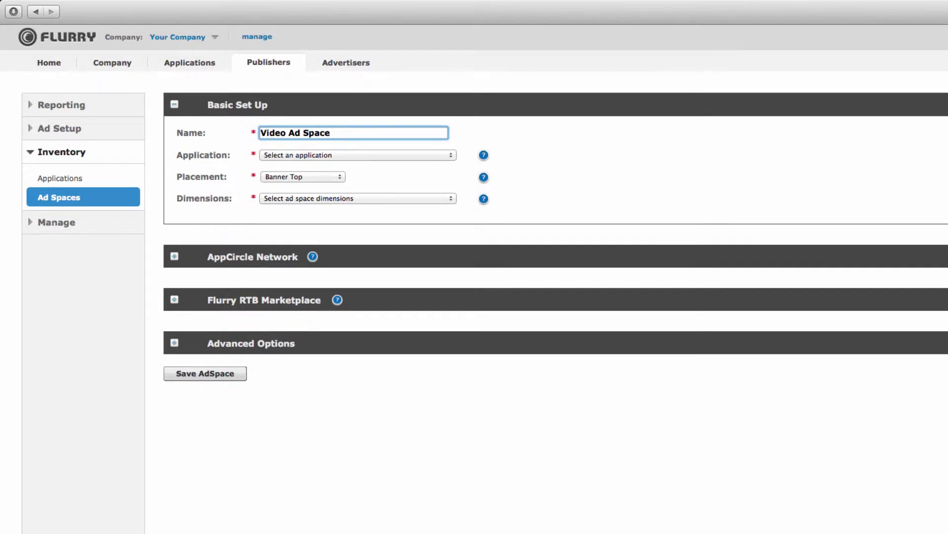
left_click(373, 155)
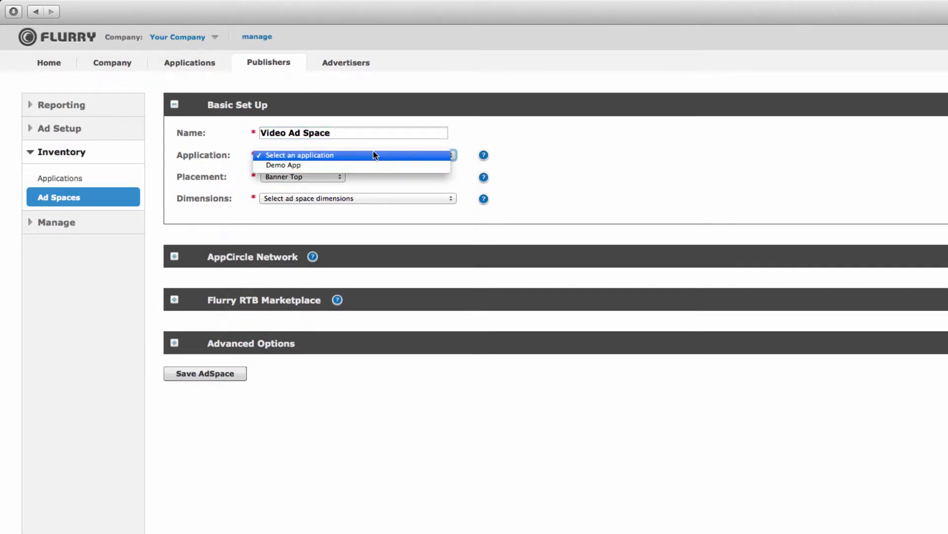
left_click(375, 164)
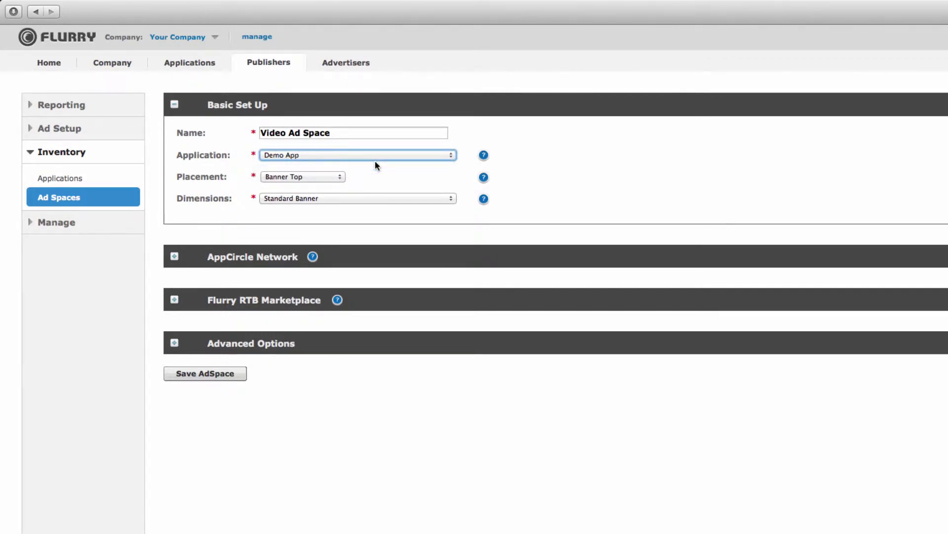
left_click(336, 176)
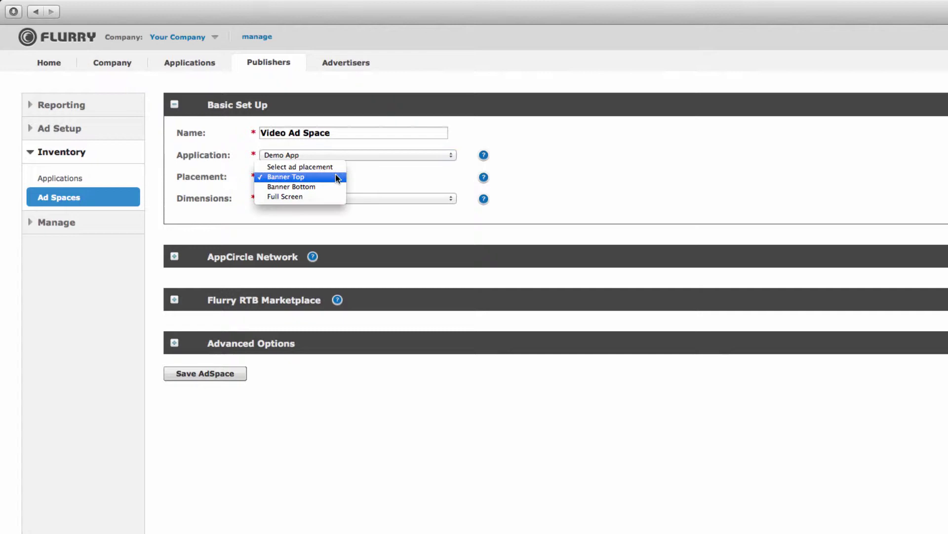
left_click(323, 195)
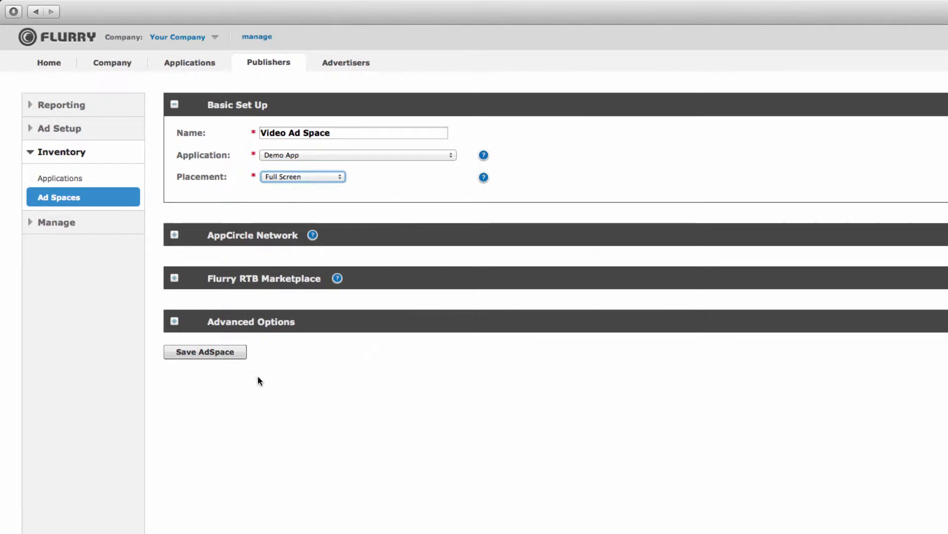
left_click(226, 356)
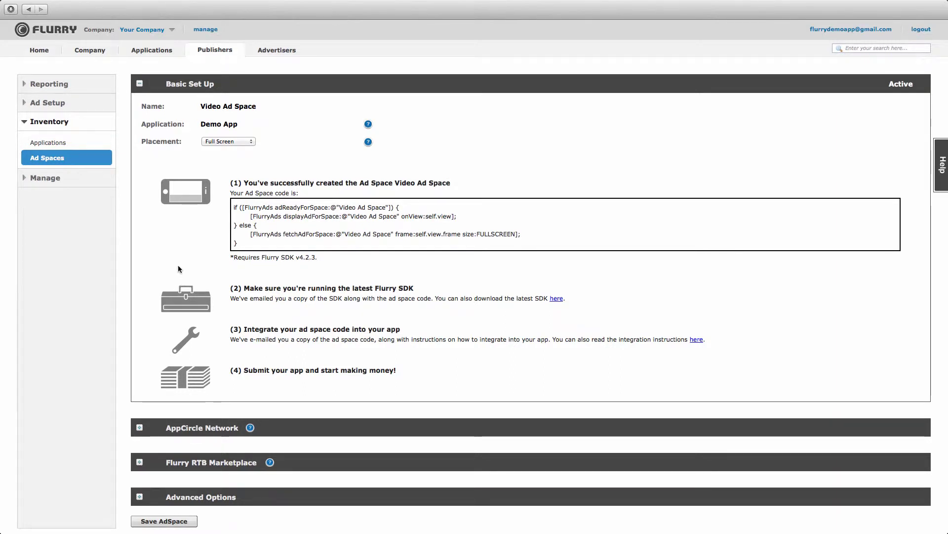
Step: Set the AppCircle Network ad mix to Rewarded and compare the Landscape and Portrait ad previews, ending on Portrait
left_click(140, 84)
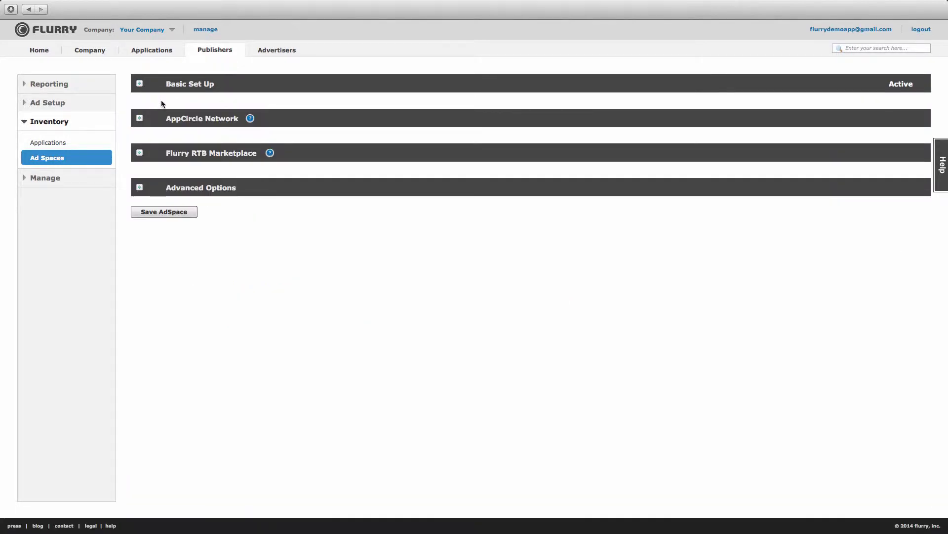
left_click(140, 119)
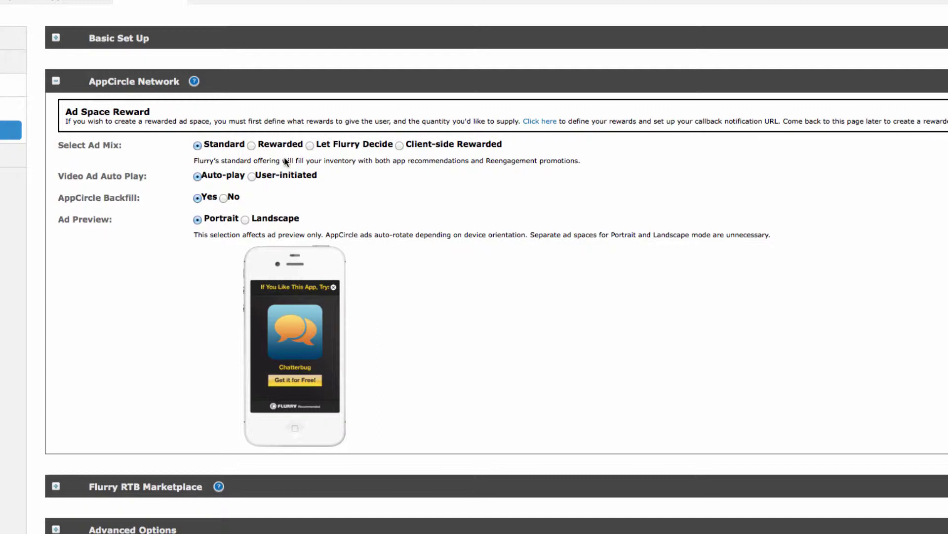
left_click(251, 146)
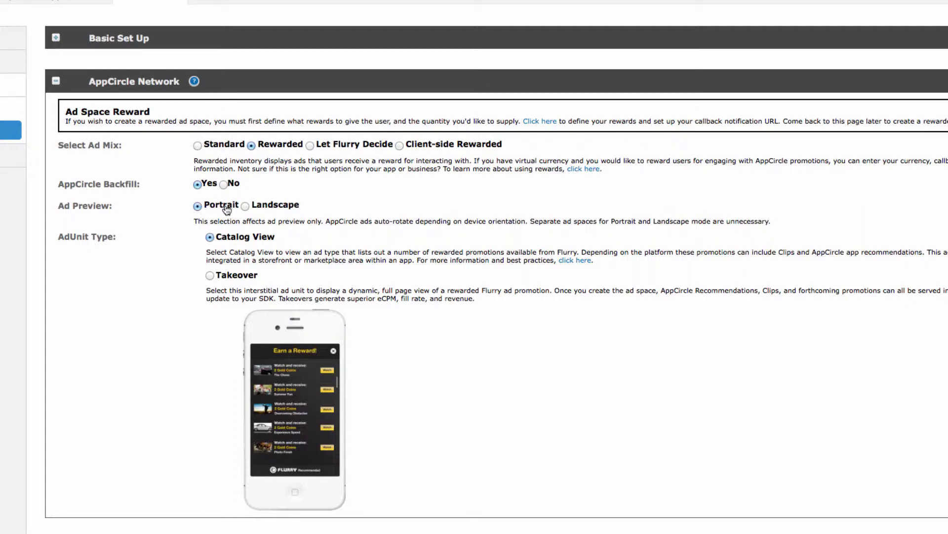
left_click(245, 207)
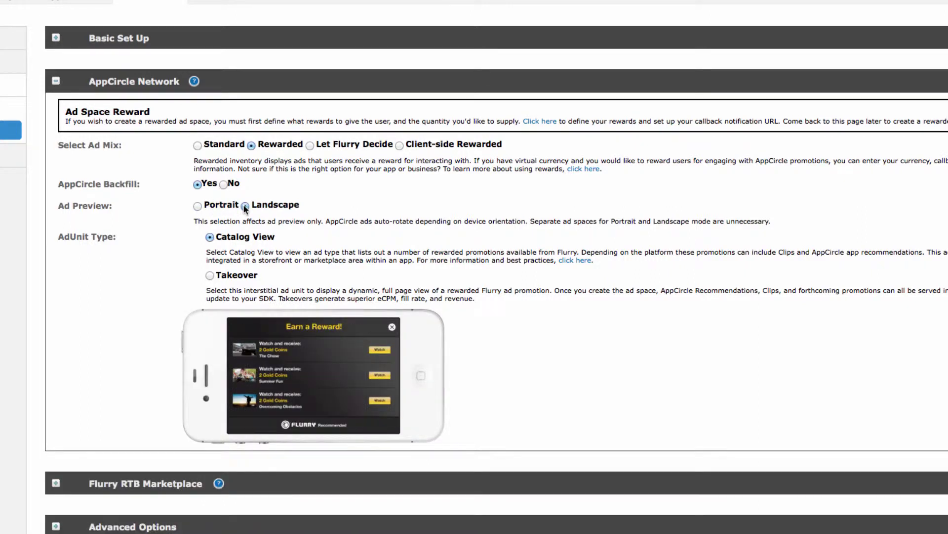
left_click(198, 207)
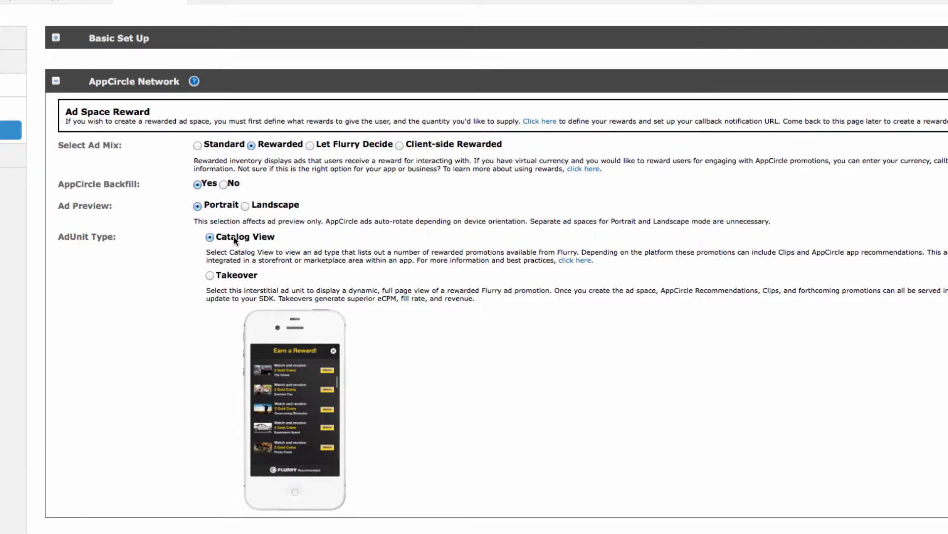
Step: Set the rewarded ad unit type to Takeover and the video ad auto play to User-initiated
left_click(209, 275)
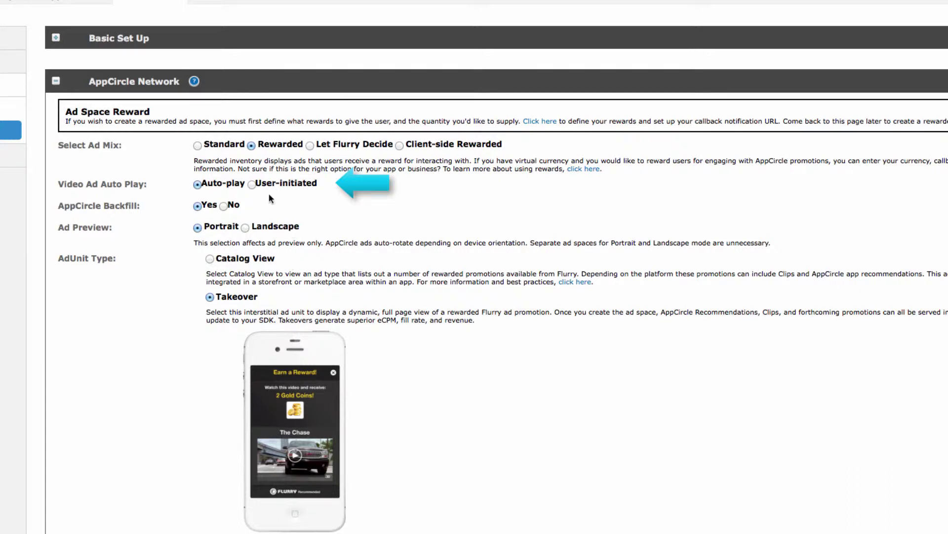
left_click(252, 185)
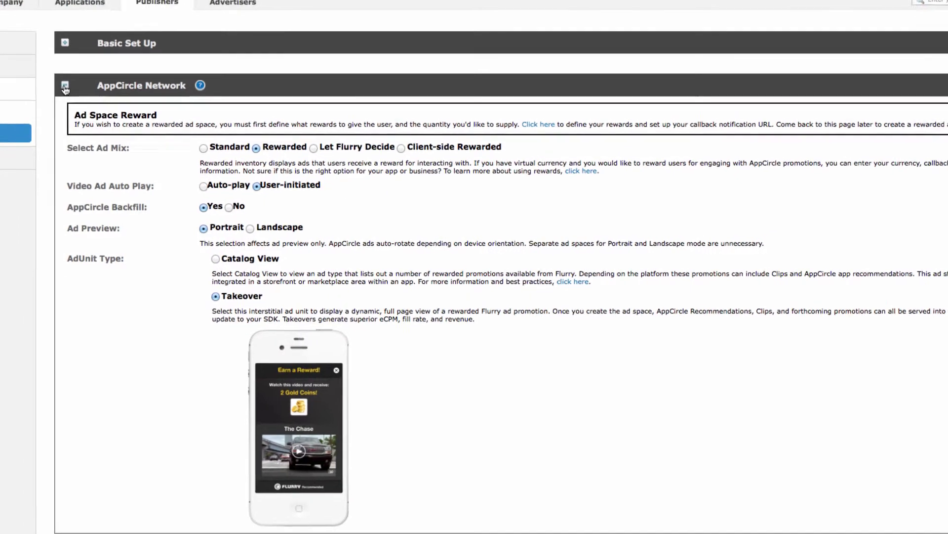
left_click(65, 87)
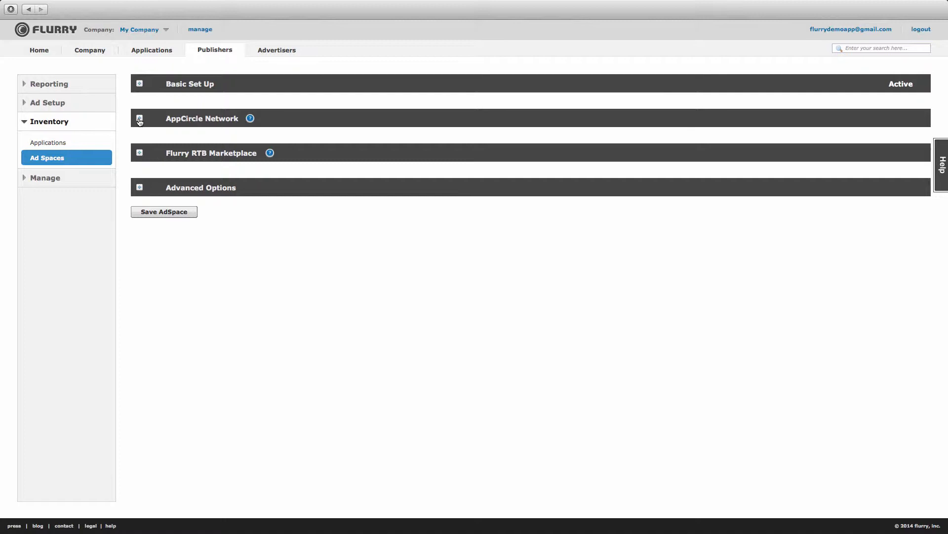
Step: Review the segment and display policy choices in the advanced options, keep Mine and Others, and save the ad space
left_click(140, 188)
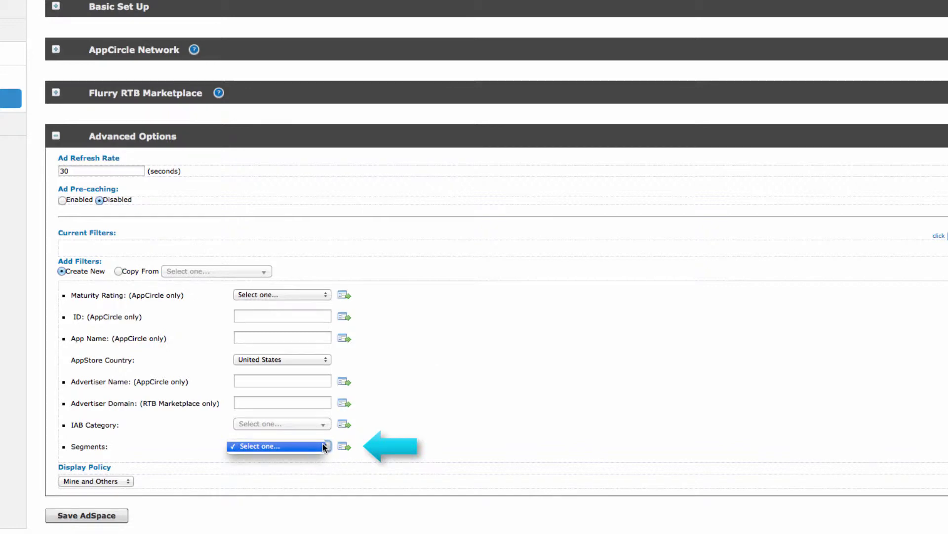
left_click(315, 446)
left_click(312, 482)
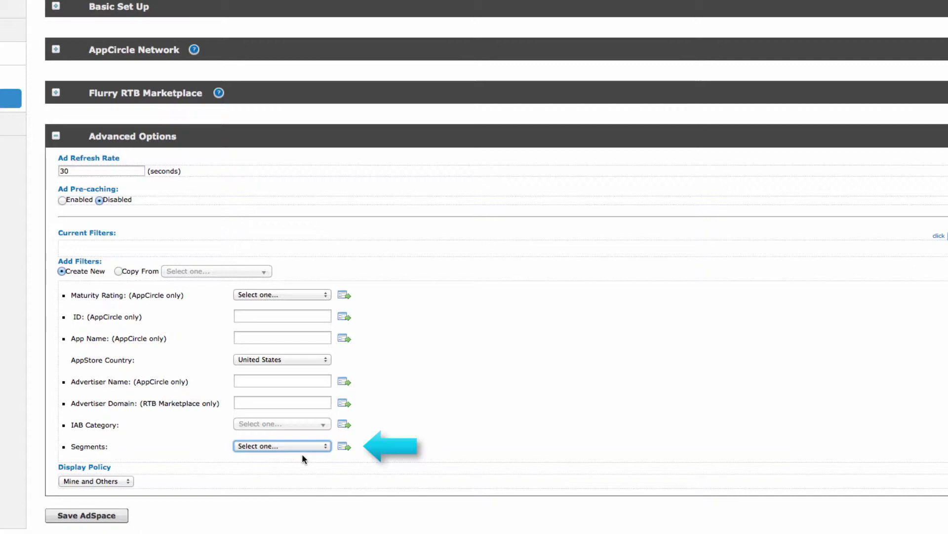
left_click(126, 481)
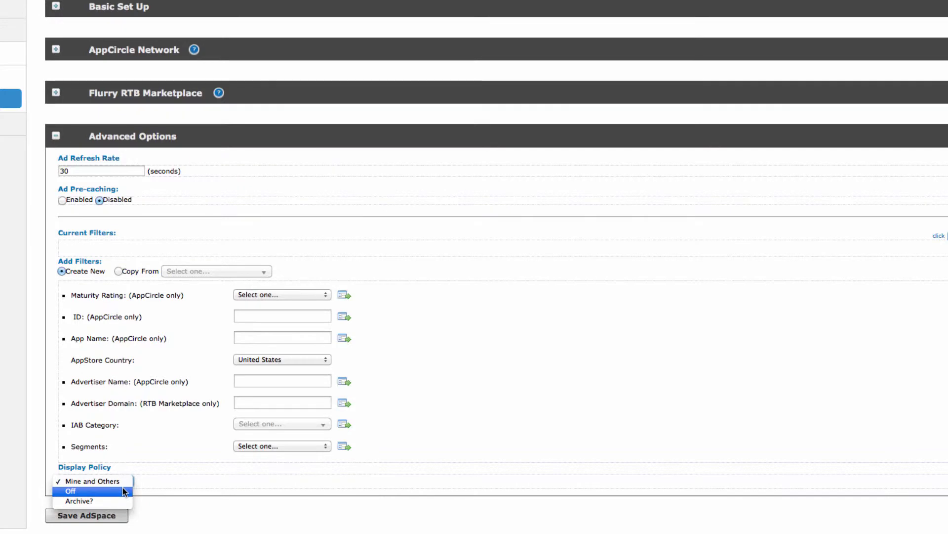
left_click(200, 487)
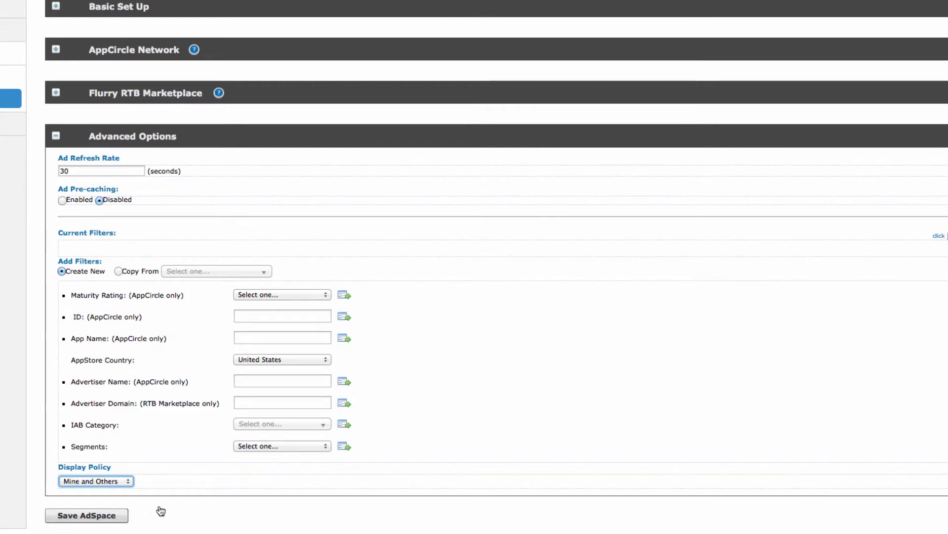
left_click(99, 518)
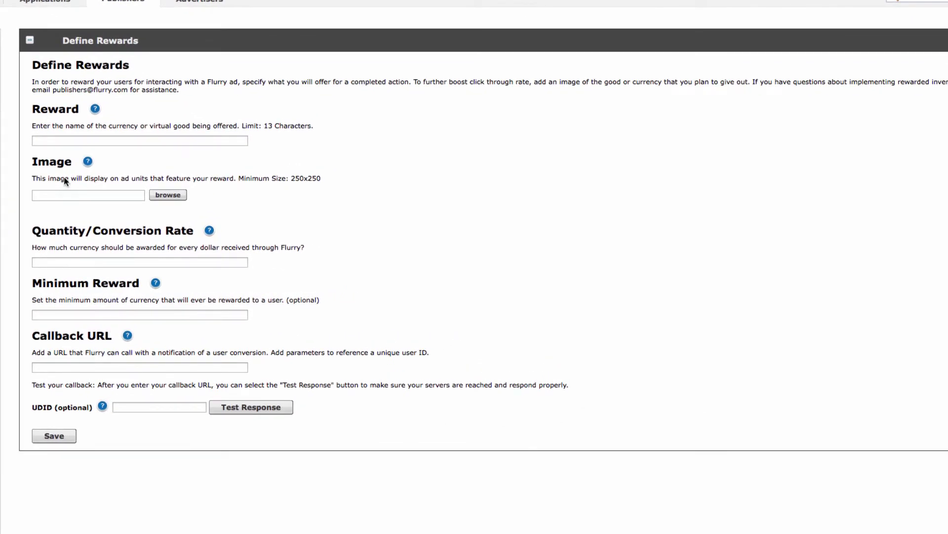
Step: Define the reward as "coins" with a quantity/conversion rate of 100 per dollar
left_click(42, 140)
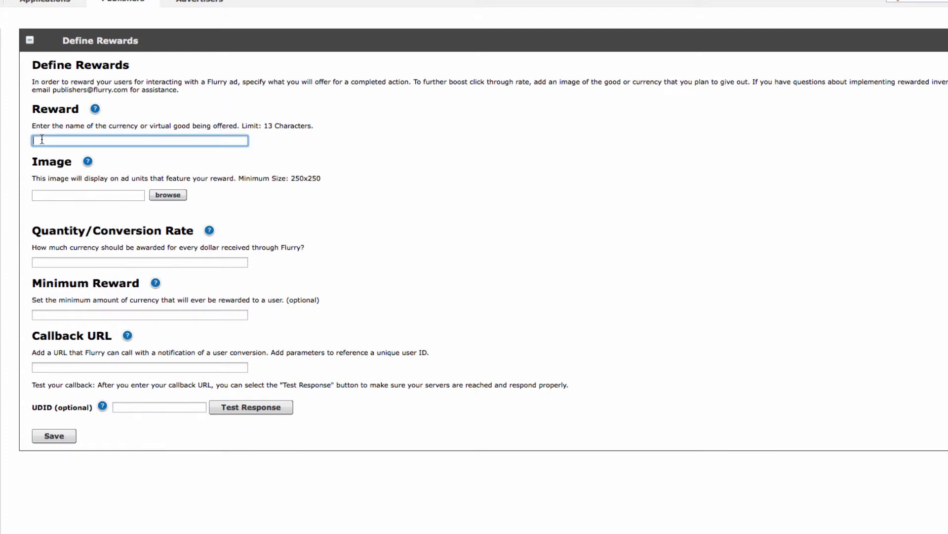
type("coins")
left_click(98, 197)
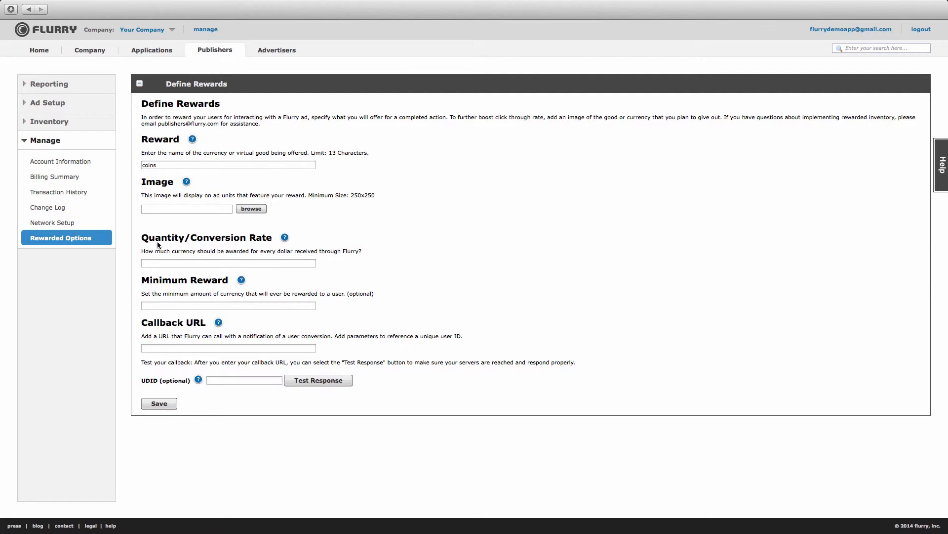
left_click(149, 260)
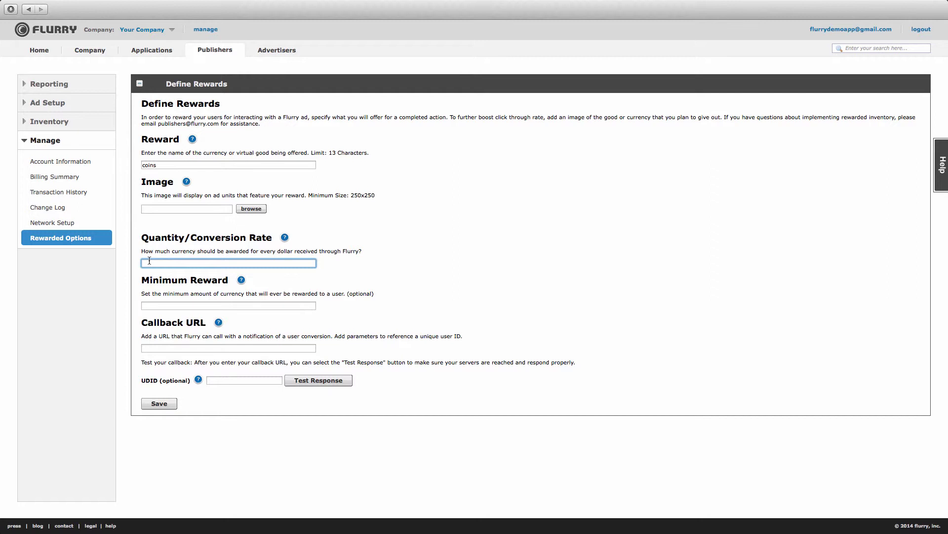
type("100")
Step: View the callback URL help and save the reward definition with minimum reward, callback URL and UDID left blank
left_click(156, 304)
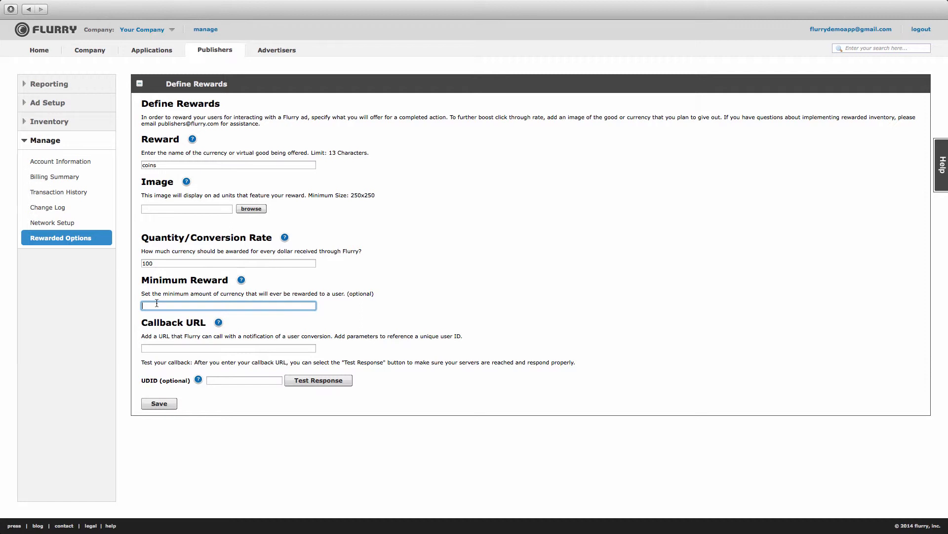
left_click(158, 346)
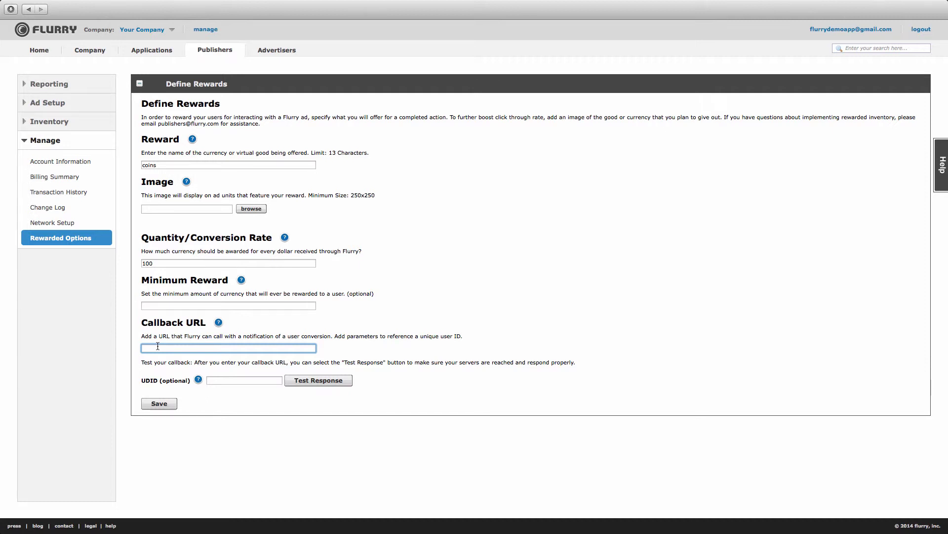
left_click(218, 324)
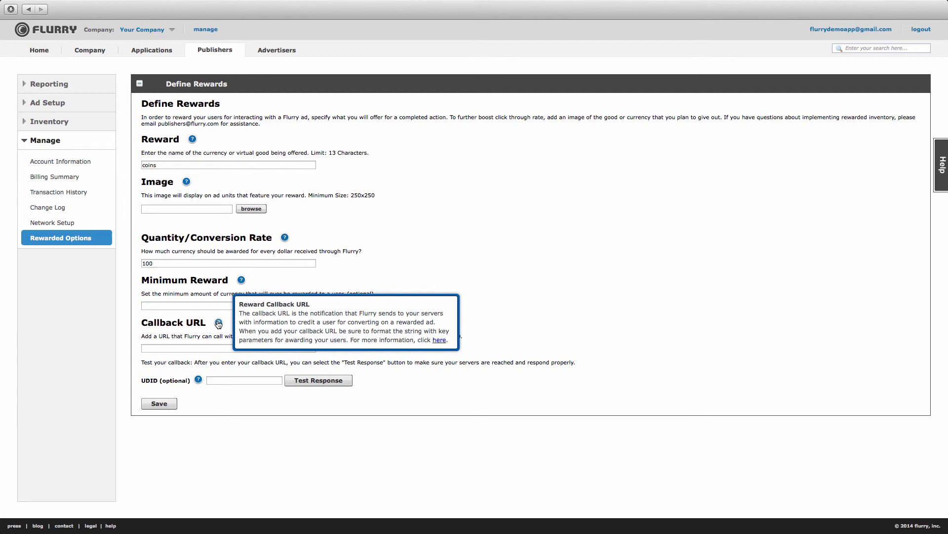
left_click(245, 380)
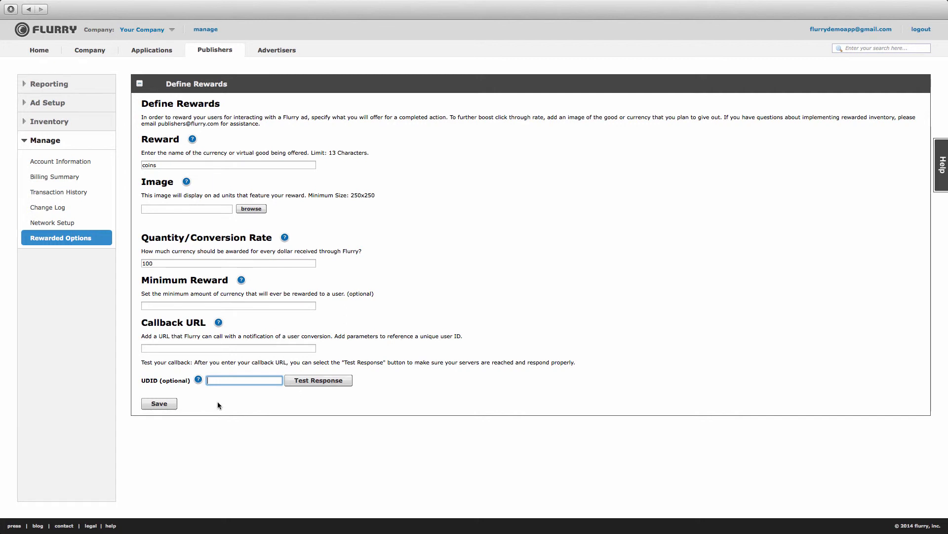
left_click(159, 405)
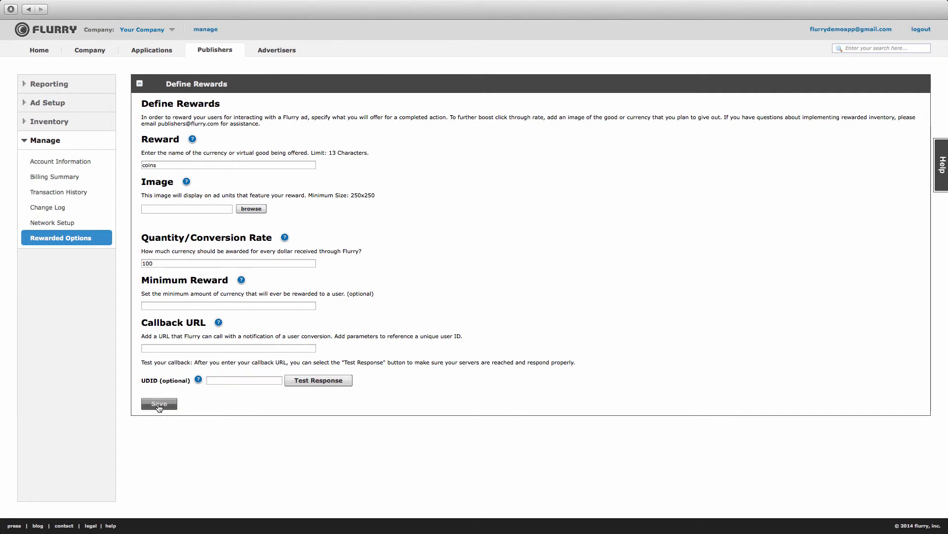